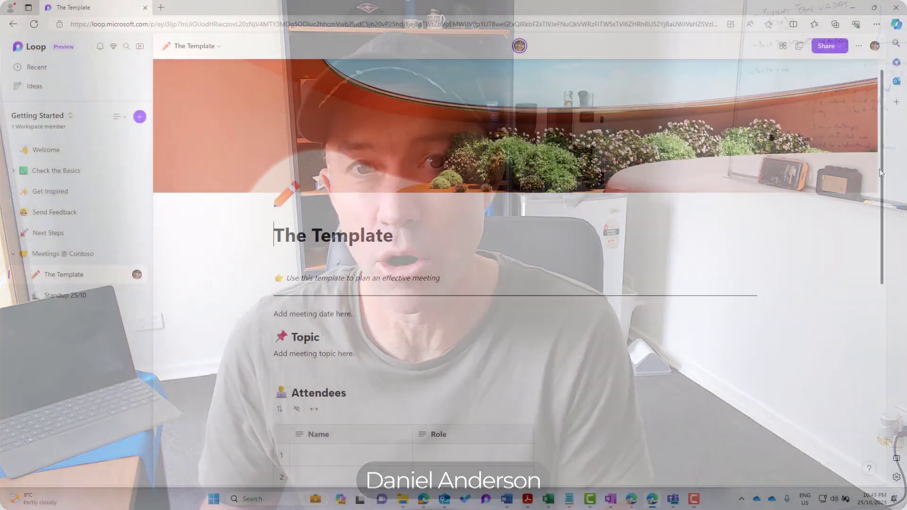
# Duplicate The Template page from its options menu
pyautogui.scroll(-10, 874, 307)
pyautogui.scroll(10, 858, 131)
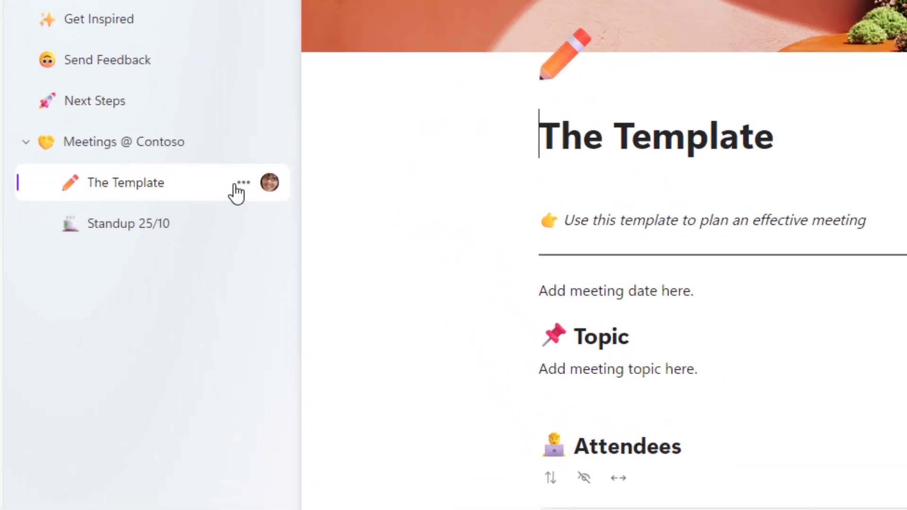
pyautogui.click(244, 182)
pyautogui.click(294, 399)
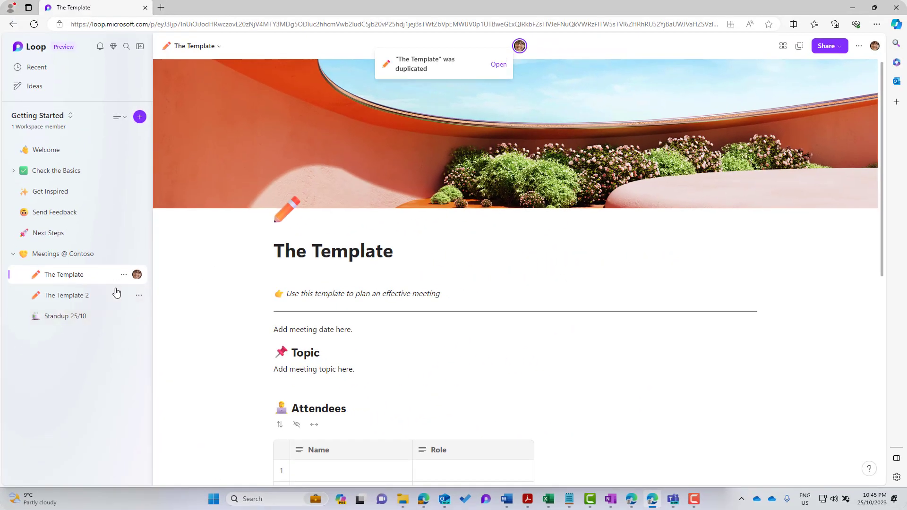
# Open the copy, The Template 2, and retitle it 'Standup 26/10'
pyautogui.click(121, 297)
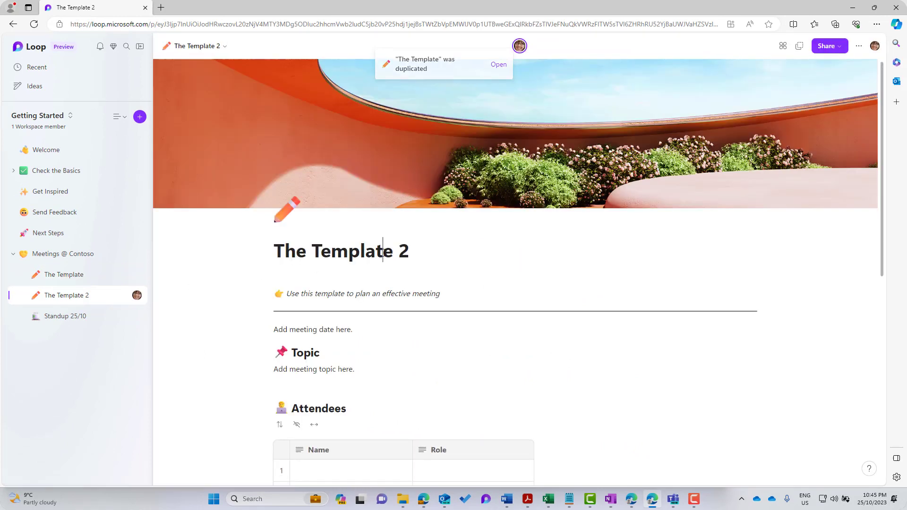
pyautogui.tripleClick(385, 253)
pyautogui.write('Standup 26')
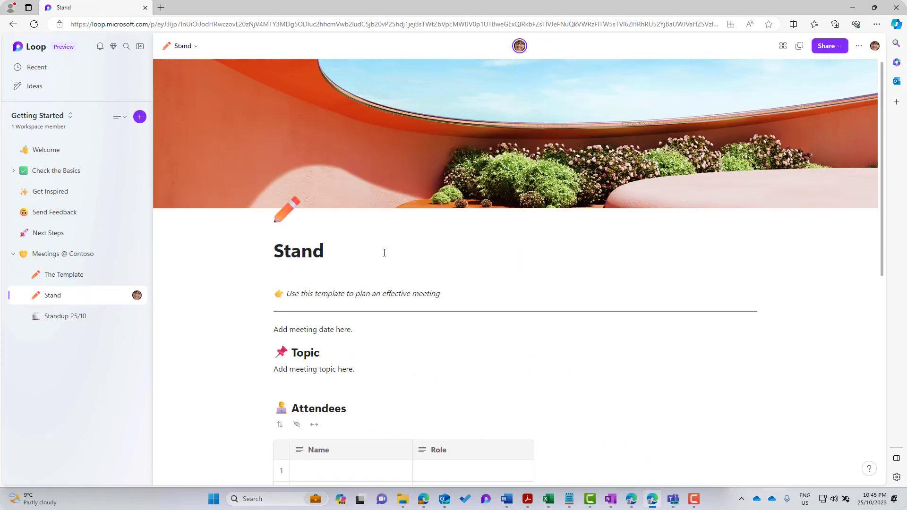
pyautogui.write('/10')
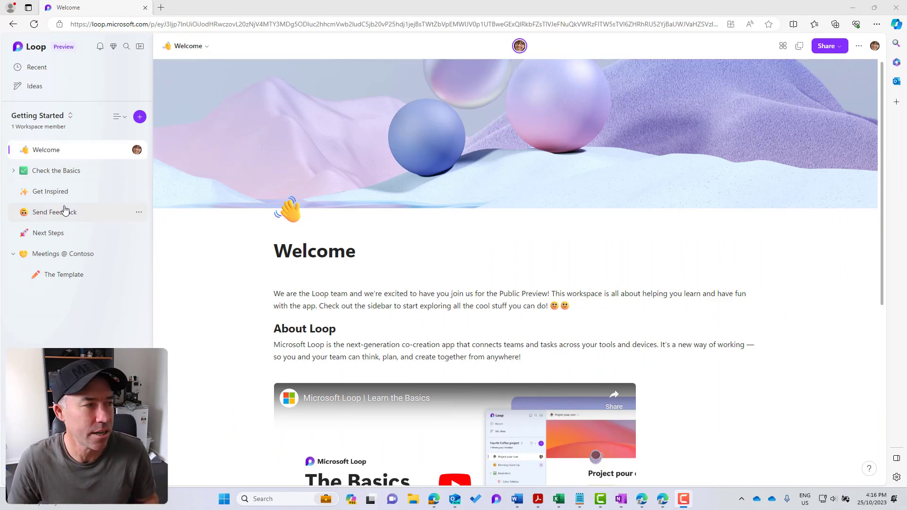
# Go to the Meetings @ Contoso page in the sidebar
pyautogui.click(39, 259)
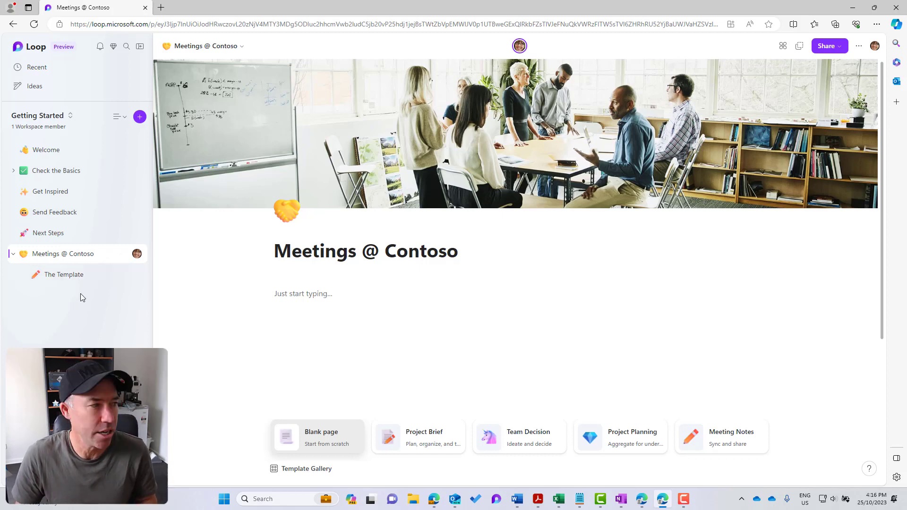
# Open The Template and look through its empty Agenda, Notes, Tasks and Relevant links sections
pyautogui.click(51, 280)
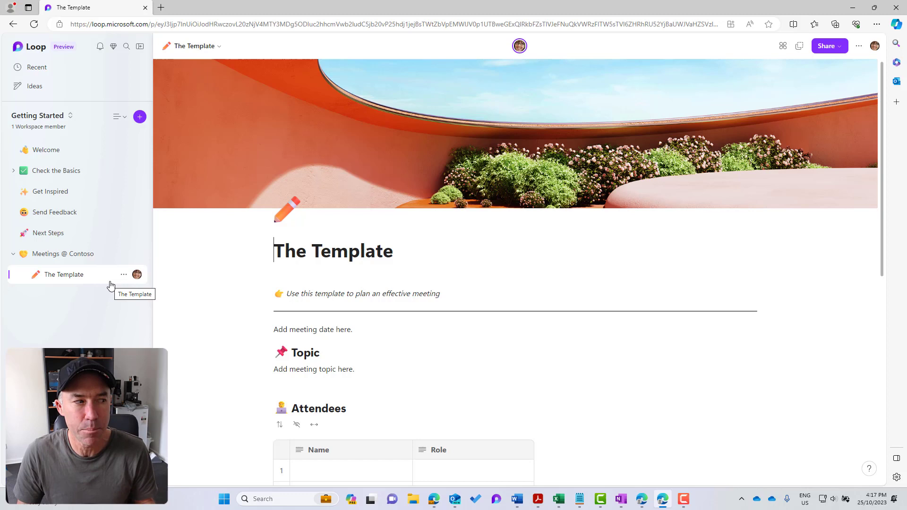
pyautogui.scroll(-1, 347, 258)
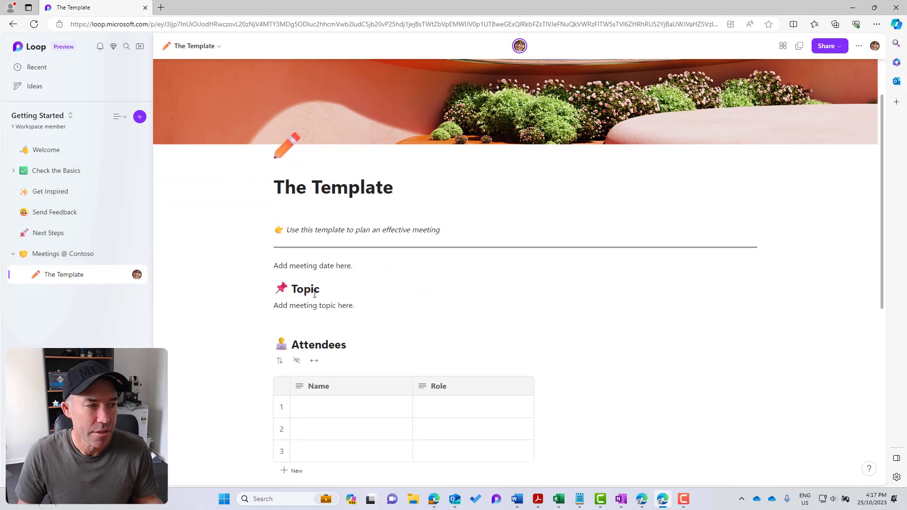
pyautogui.scroll(-5, 315, 291)
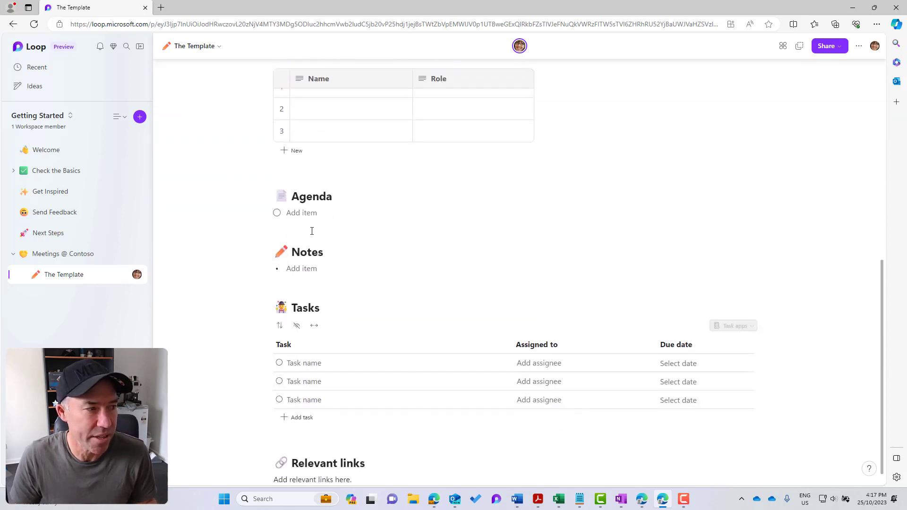
pyautogui.scroll(-1, 312, 264)
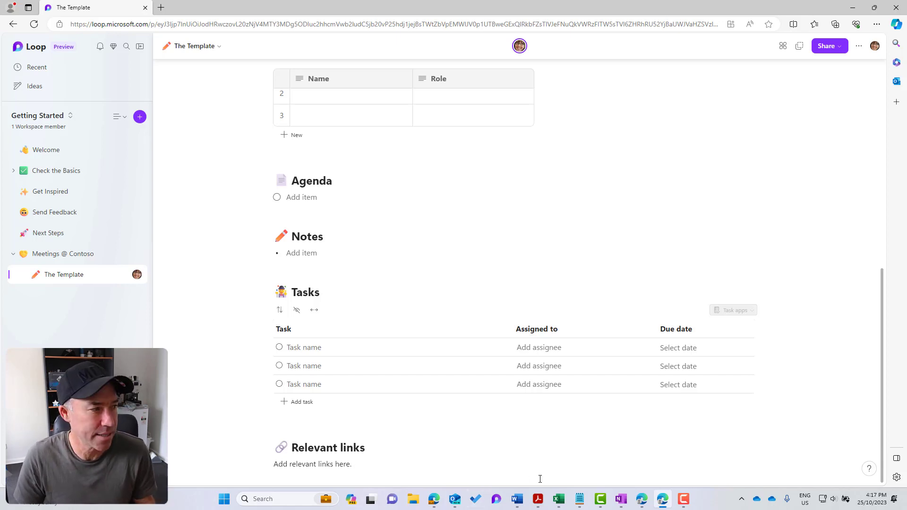
# Duplicate The Template page and open the new copy, The Template 2
pyautogui.click(124, 275)
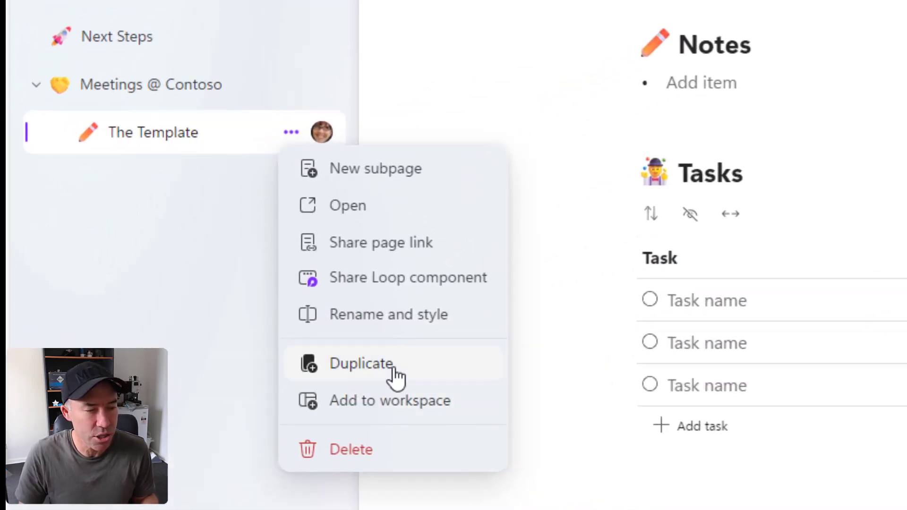
pyautogui.click(364, 368)
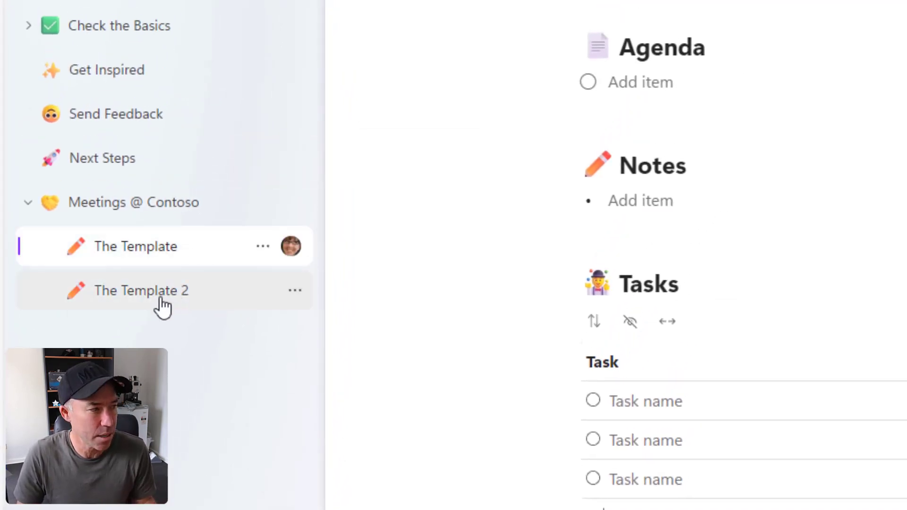
pyautogui.click(160, 296)
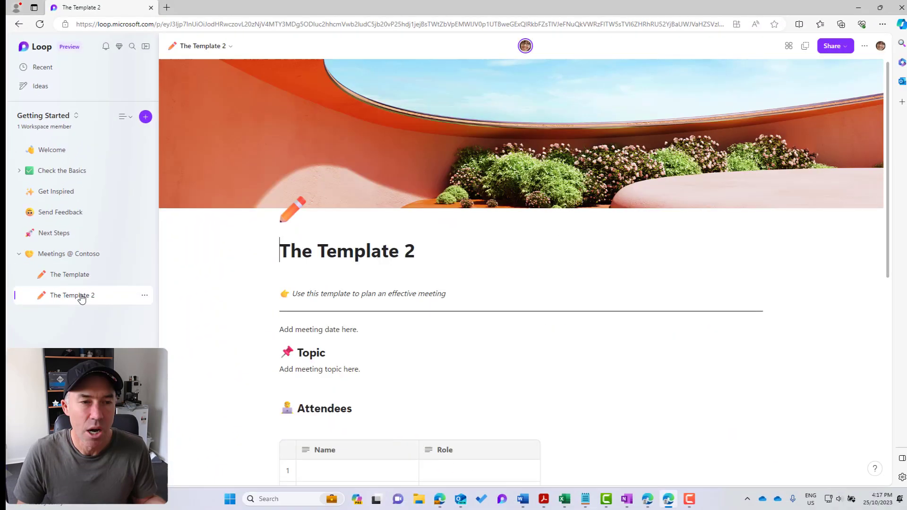
# Replace the copy's title with 'Standup 25/10', fixing a typo along the way
pyautogui.click(416, 250)
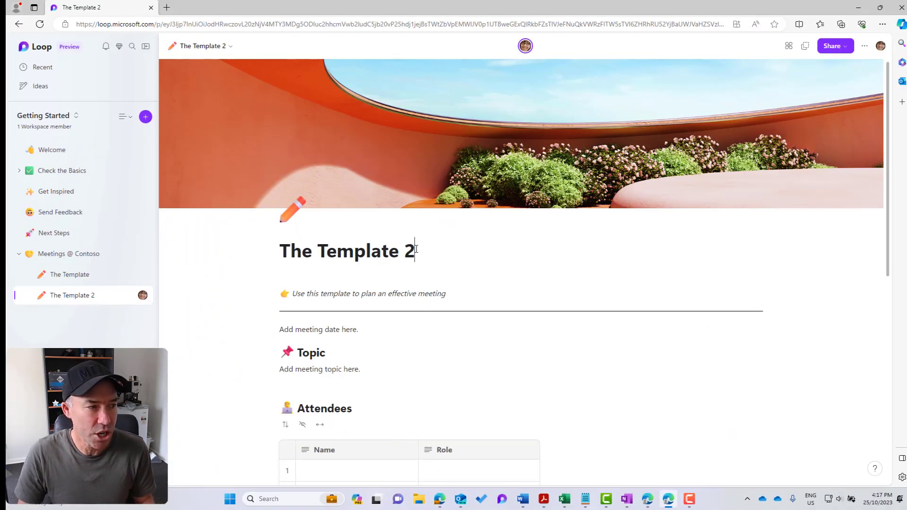
pyautogui.moveTo(416, 250); pyautogui.dragTo(263, 249)
pyautogui.write('Stn')
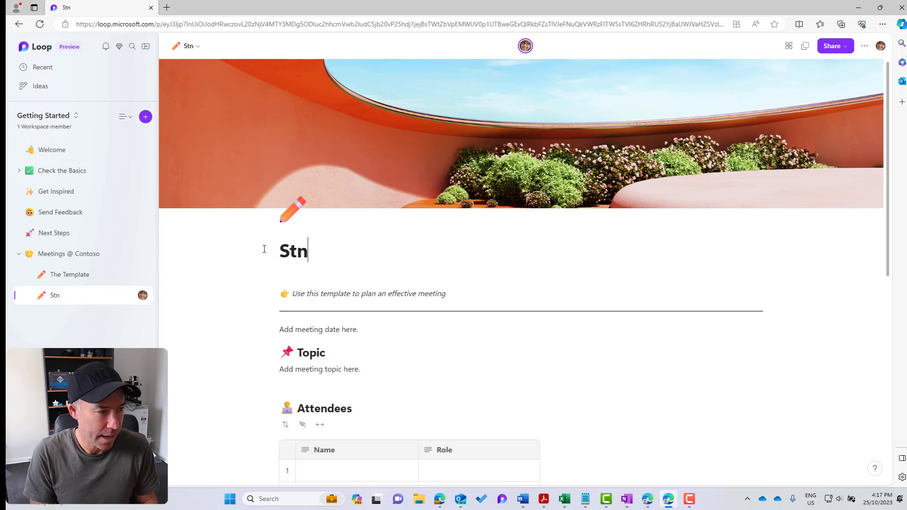
pyautogui.press('BackSpace')
pyautogui.write('andup ')
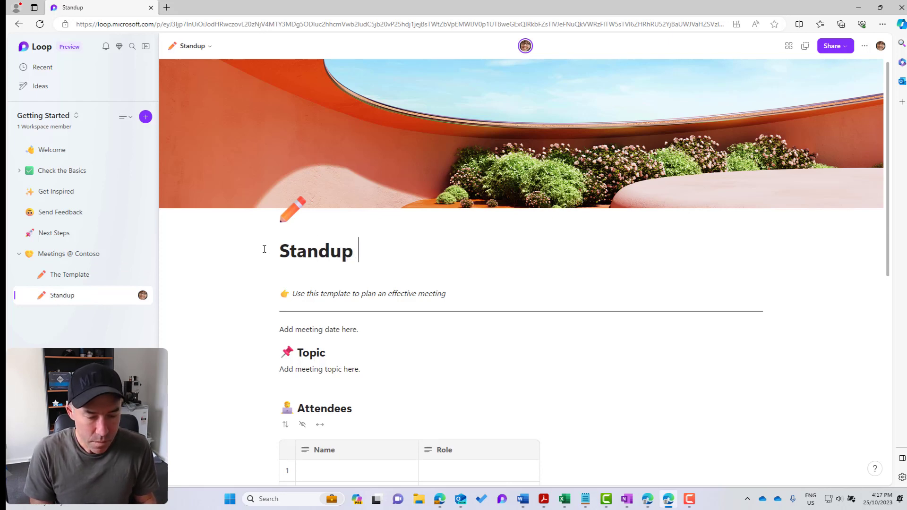
pyautogui.write('25')
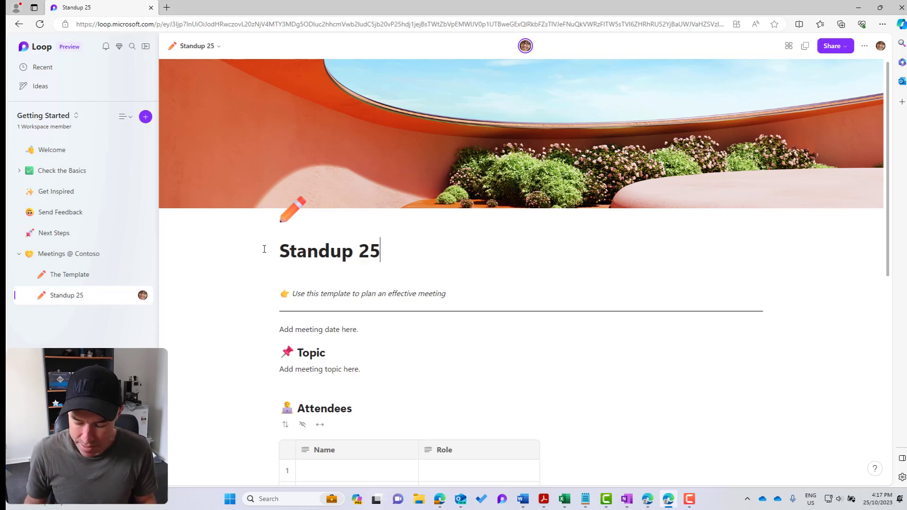
pyautogui.write('/10')
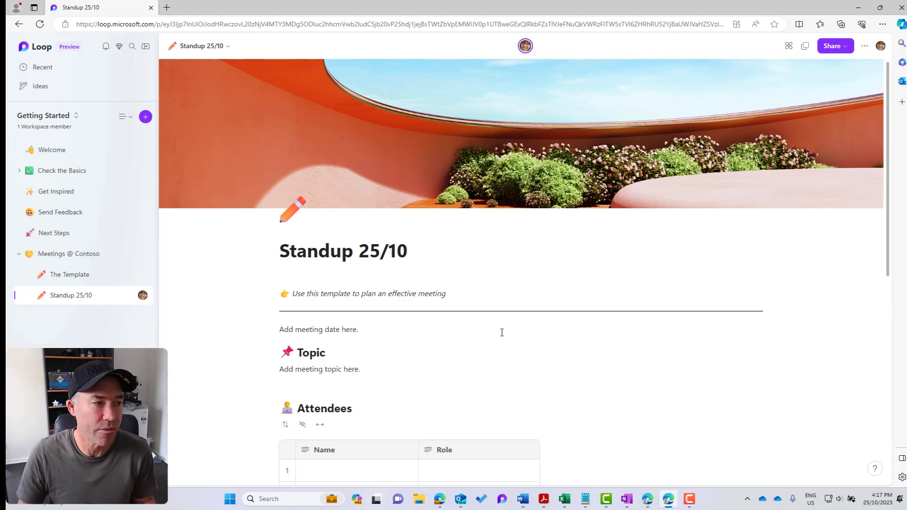
# Apply the teal abstract cover image and the hot-beverage steaming-cup emoji as the page icon
pyautogui.scroll(-3, 507, 360)
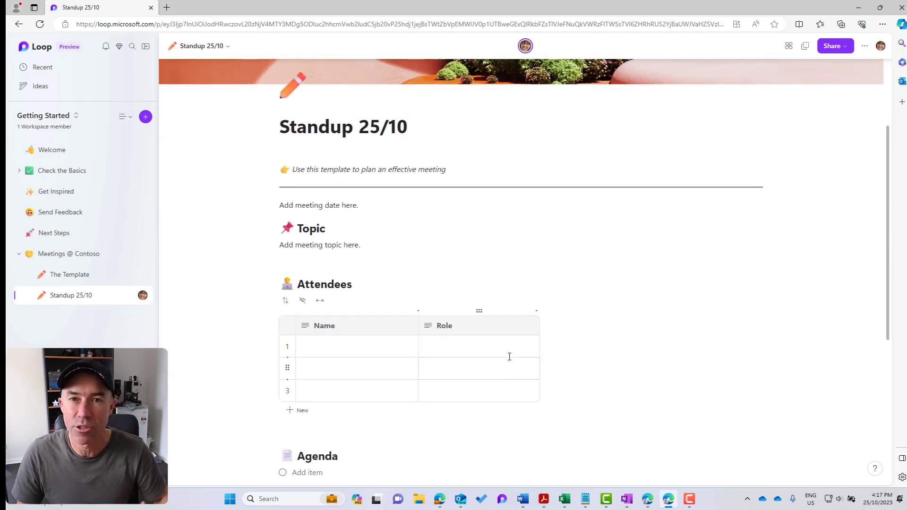
pyautogui.scroll(3, 510, 356)
pyautogui.moveTo(375, 148)
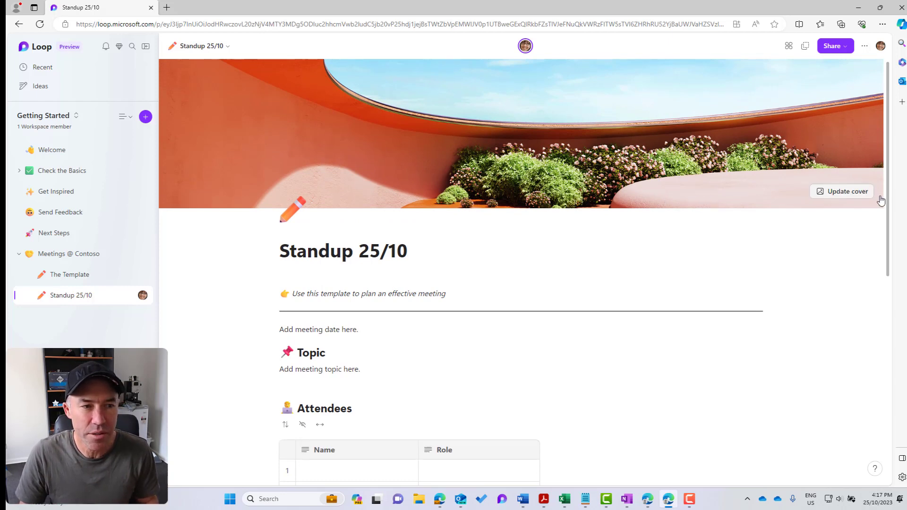
pyautogui.click(846, 192)
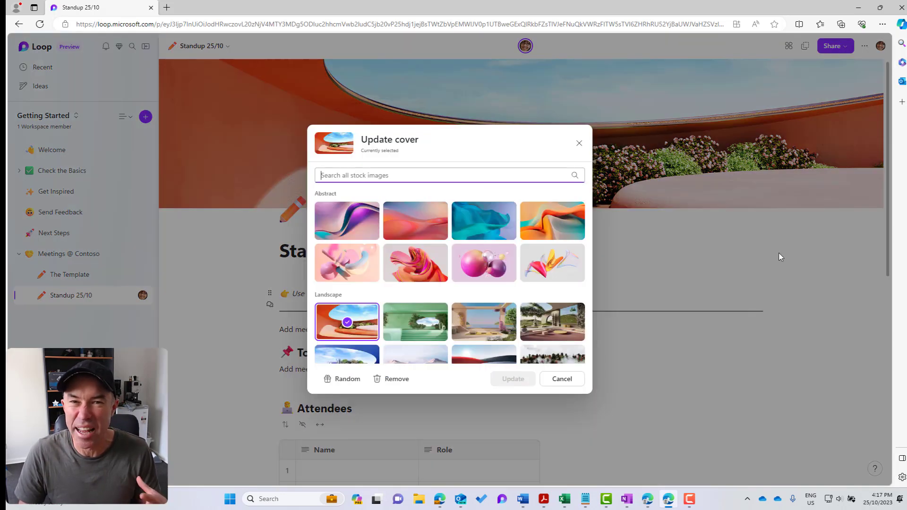
pyautogui.click(501, 234)
pyautogui.click(524, 379)
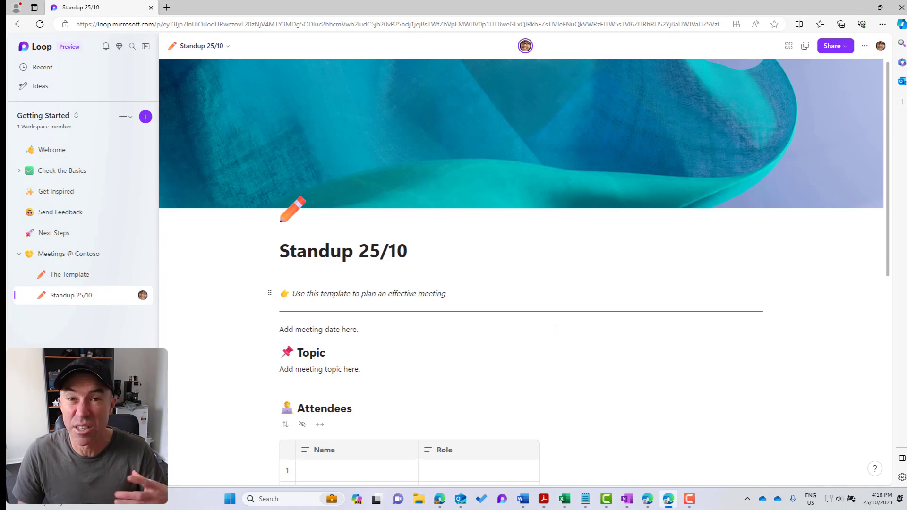
pyautogui.click(293, 209)
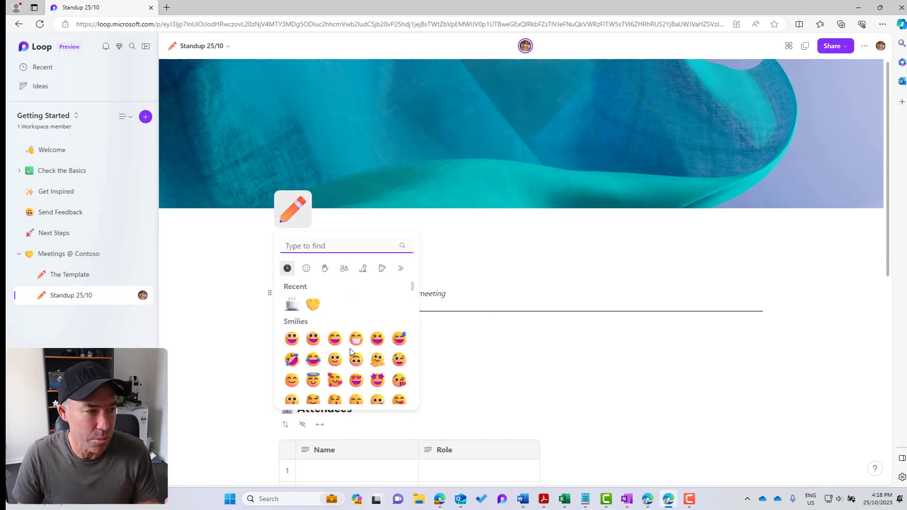
pyautogui.click(292, 304)
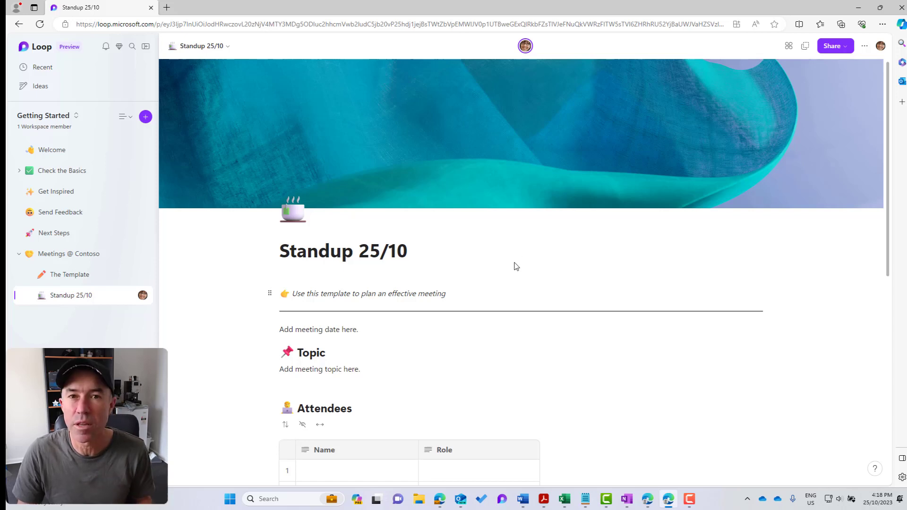